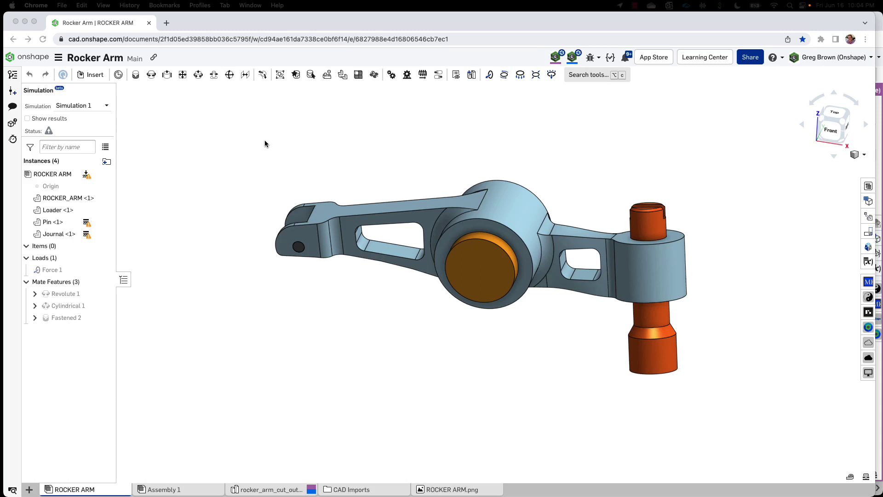
Step: Suppress the Revolute 1 mate that joins the pin to the rocker arm
right_drag(427, 164, 534, 169)
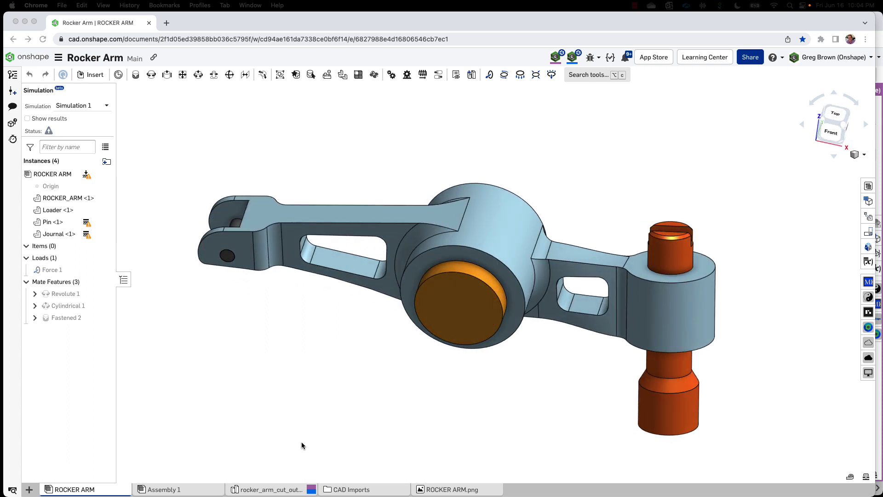
right_drag(390, 315, 387, 350)
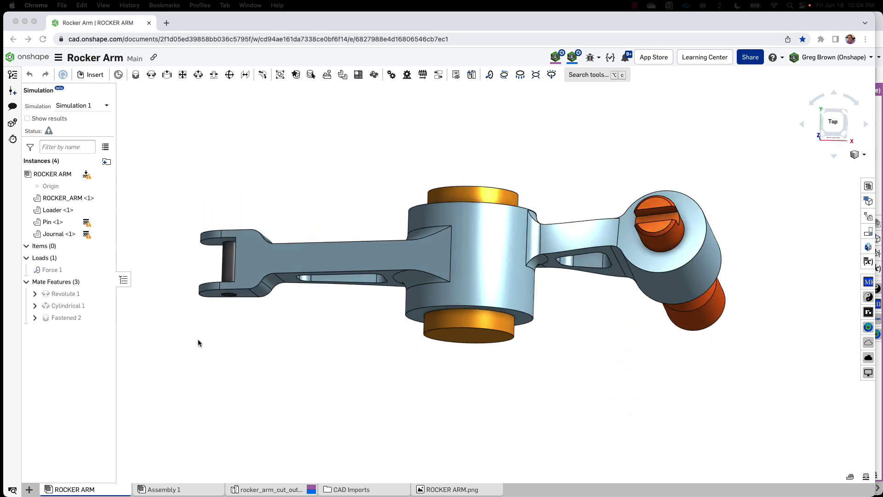
right_drag(217, 311, 233, 275)
right_click(69, 294)
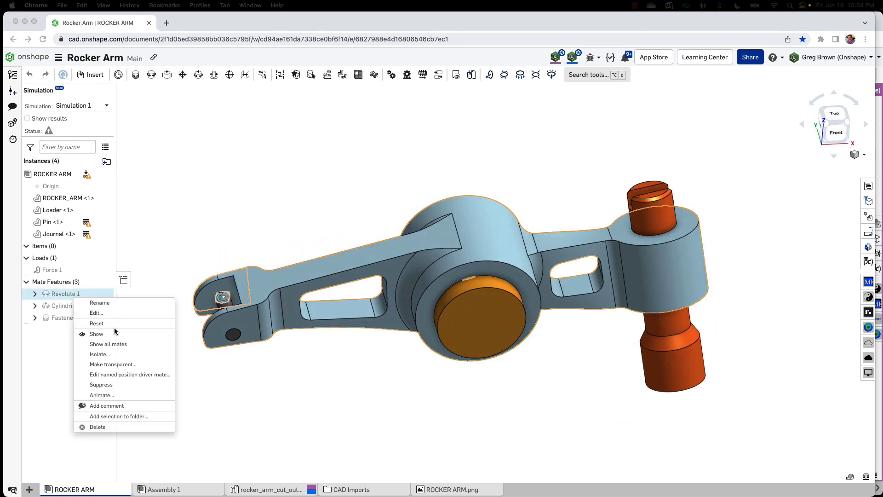
click(111, 385)
Step: Move the rocker arm and journal off the pin to examine how the parts move without the revolute mate
right_drag(203, 358, 214, 336)
drag(268, 300, 312, 265)
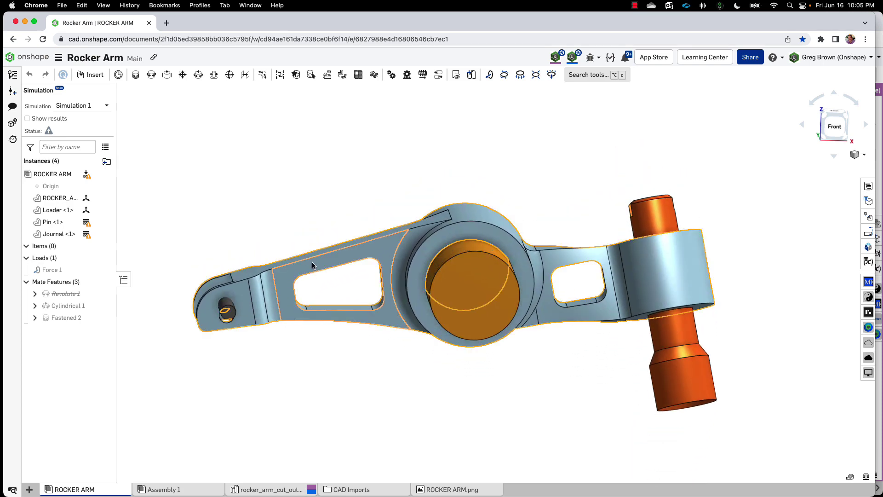
right_drag(474, 180, 491, 243)
mouse_move(491, 241)
mouse_down()
mouse_move(472, 234)
mouse_move(473, 251)
mouse_move(495, 256)
mouse_up()
right_drag(495, 256, 389, 198)
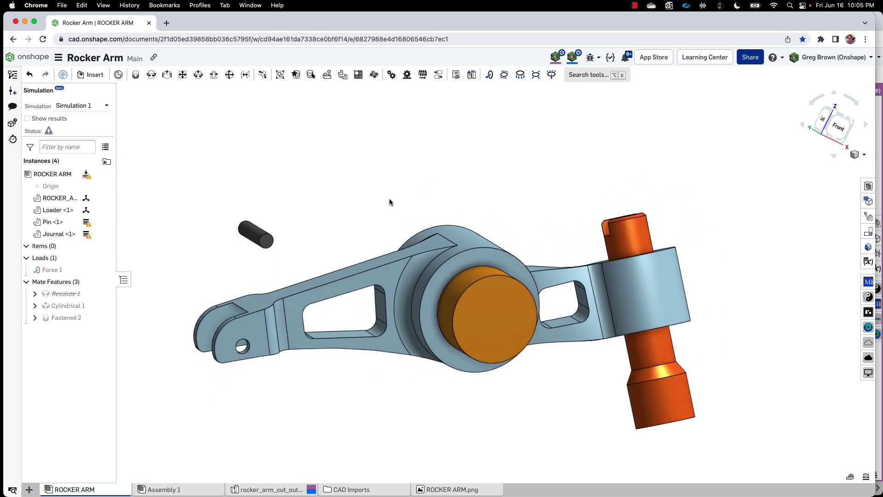
right_drag(312, 273, 429, 178)
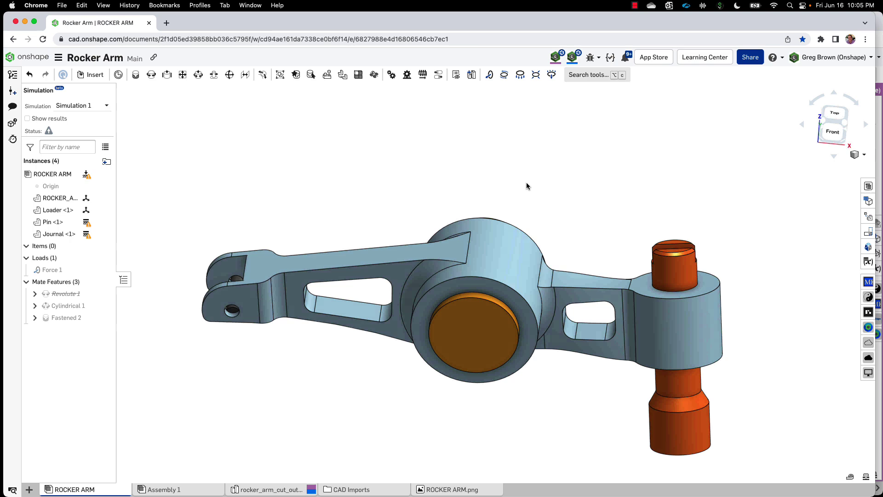
right_drag(526, 182, 498, 255)
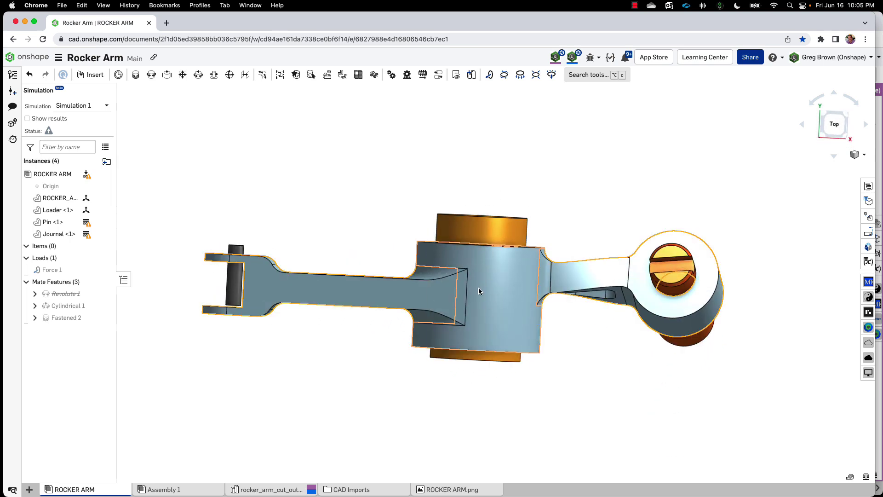
right_drag(506, 217, 559, 168)
right_drag(524, 305, 499, 349)
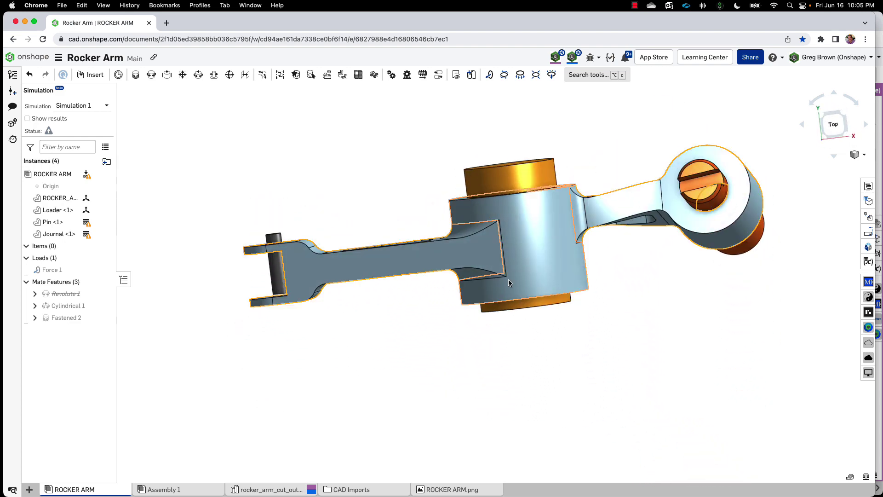
right_drag(523, 283, 515, 184)
Step: Unsuppress the Revolute 1 mate and check the reassembled rocker arm
right_click(73, 295)
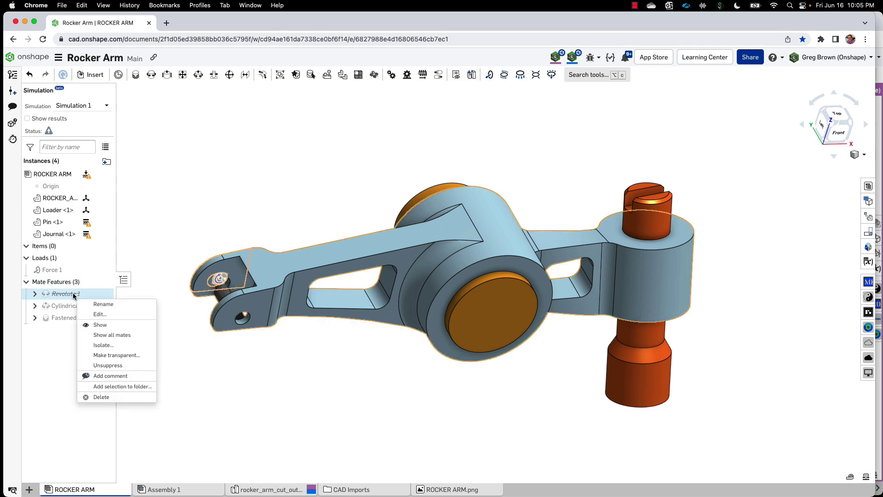
click(106, 365)
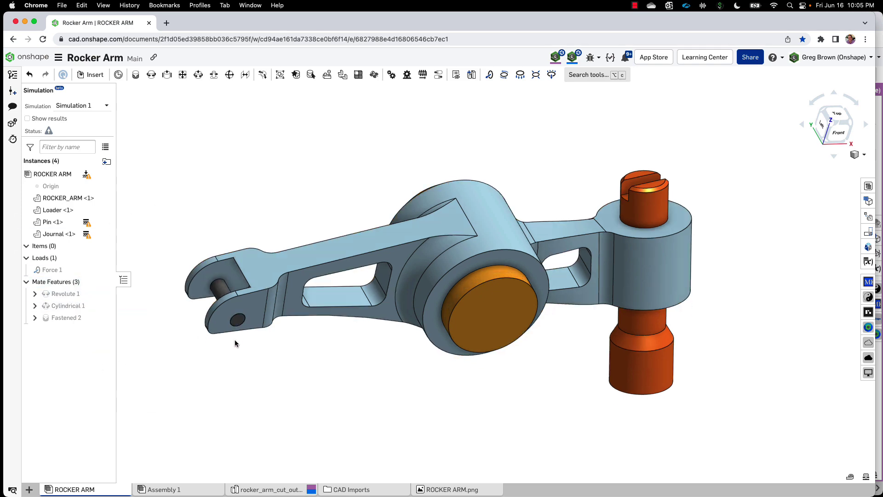
right_drag(297, 388, 294, 343)
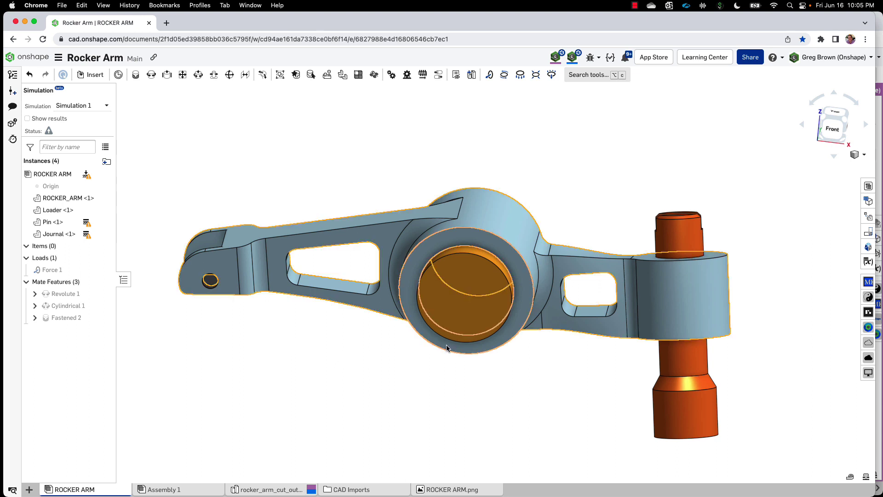
right_drag(386, 345, 388, 316)
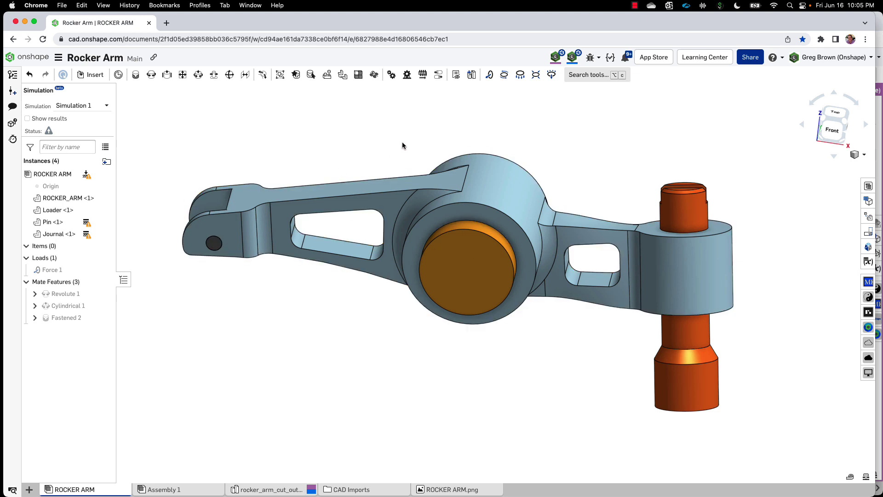
right_drag(402, 142, 399, 150)
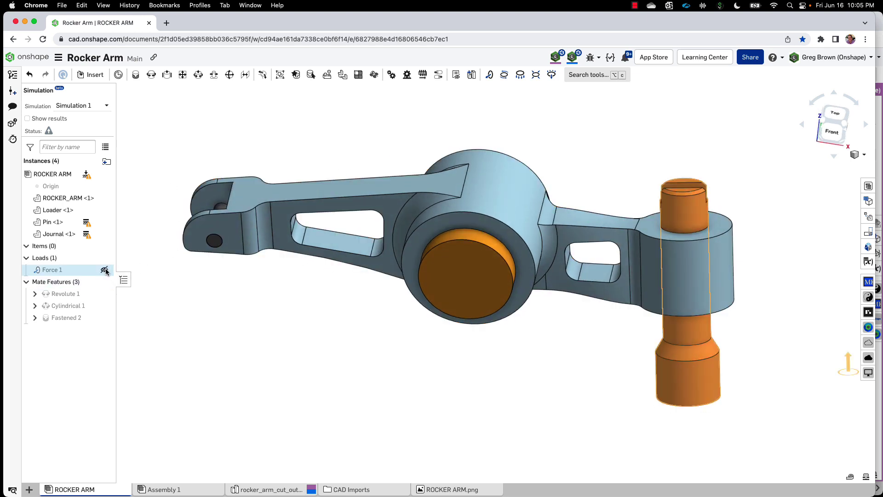
Step: Show the existing Force 1 load in the model and highlight it to see which part it acts on
click(490, 75)
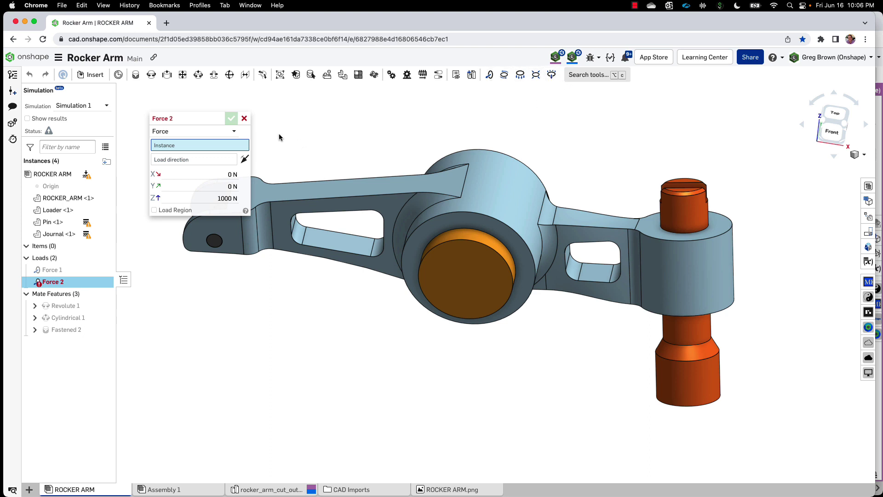
click(244, 118)
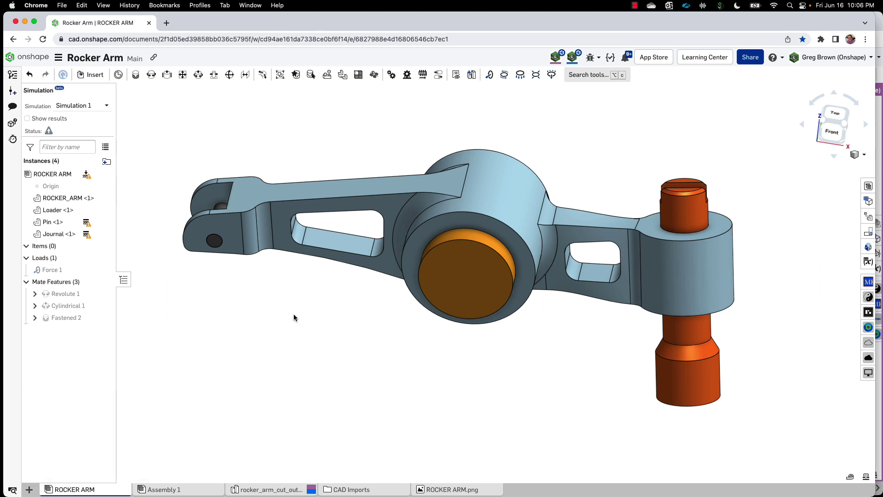
mouse_move(293, 314)
right_down()
mouse_move(311, 291)
mouse_move(299, 313)
right_up()
click(105, 269)
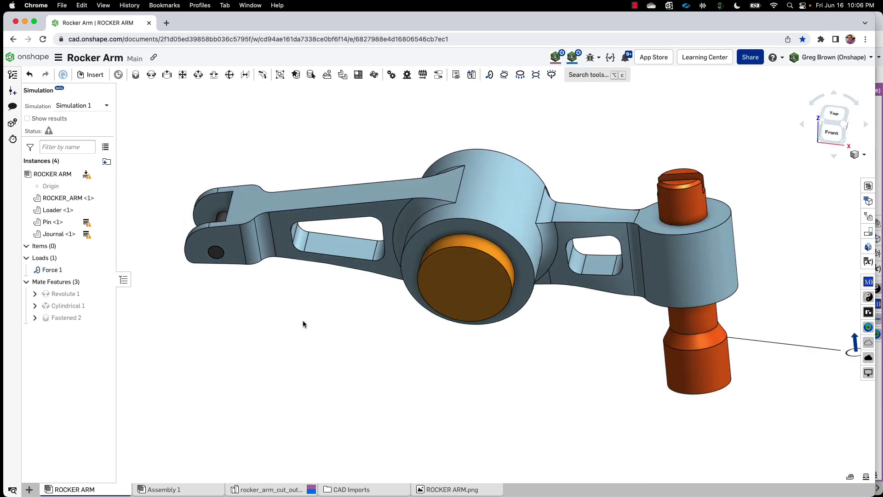
scroll(303, 321, down, 3)
click(625, 331)
right_drag(625, 331, 609, 300)
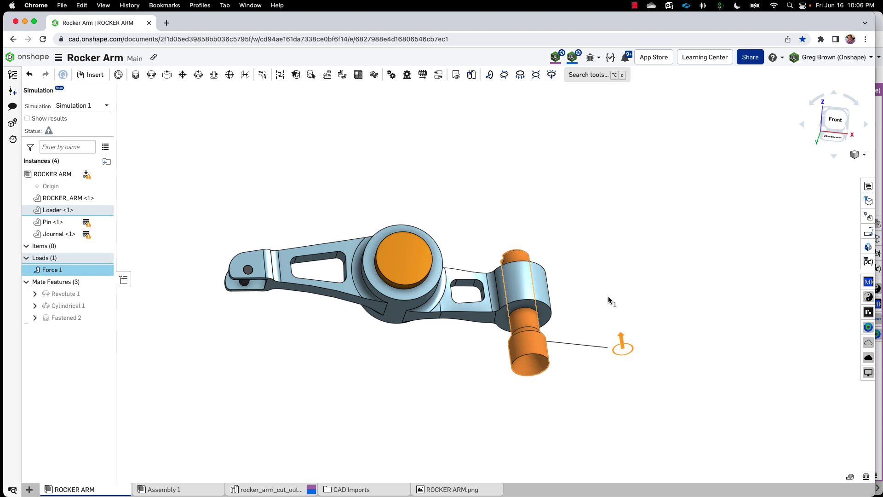
right_drag(516, 358, 528, 422)
middle_drag(473, 395, 546, 381)
scroll(602, 339, up, 2)
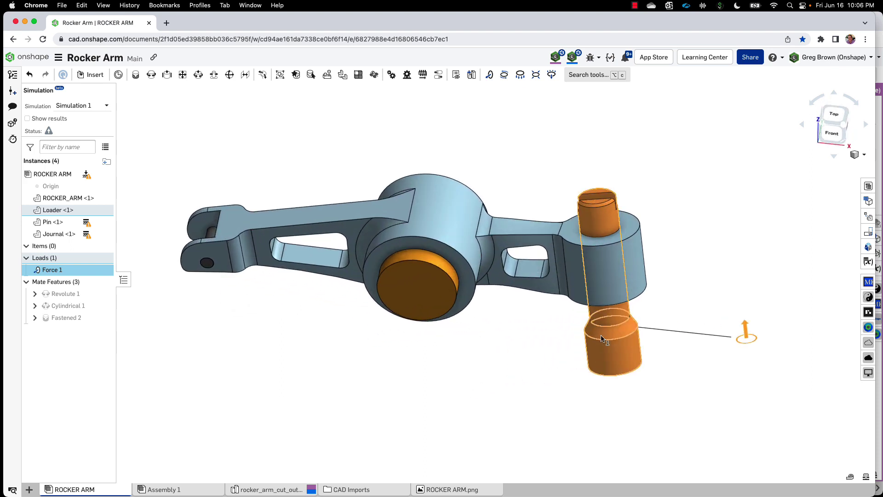
click(722, 258)
Step: Show the results of Simulation 1 and examine the von Mises stress across the rocker arm
right_drag(707, 239, 713, 239)
scroll(712, 239, down, 2)
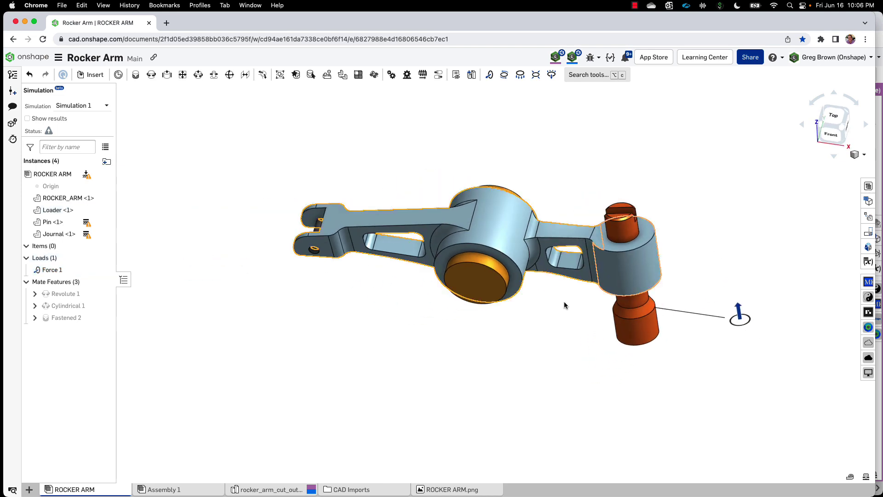
right_drag(564, 302, 554, 367)
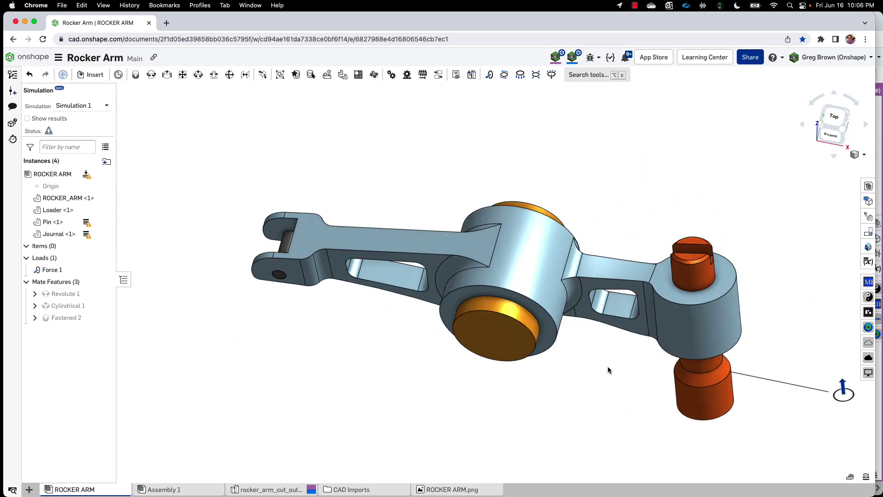
right_drag(608, 367, 529, 316)
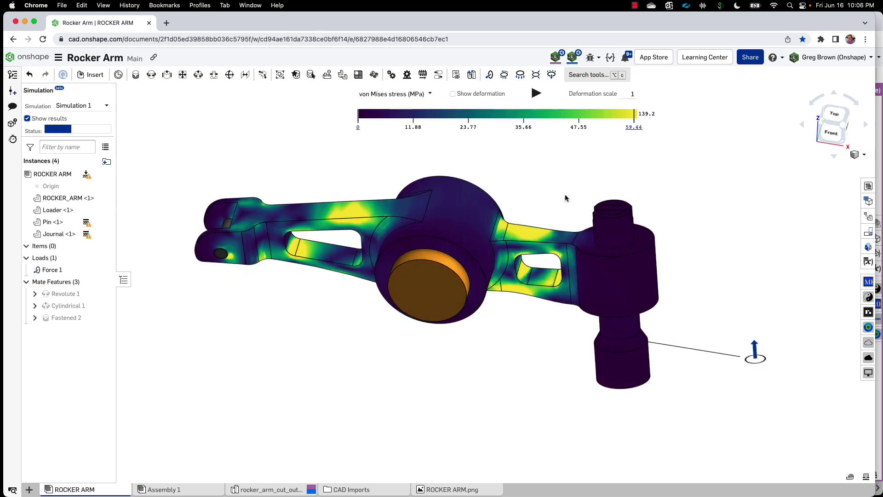
scroll(588, 191, down, 3)
scroll(390, 179, up, 2)
scroll(548, 179, up, 3)
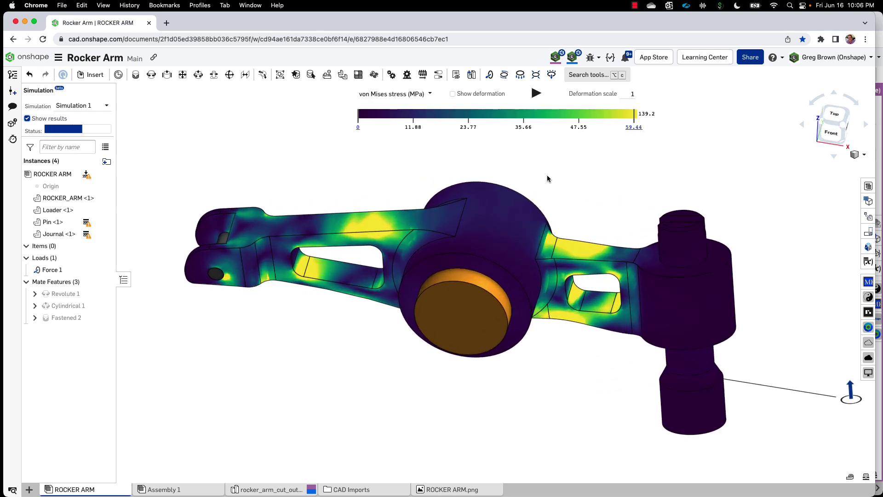
scroll(550, 180, down, 1)
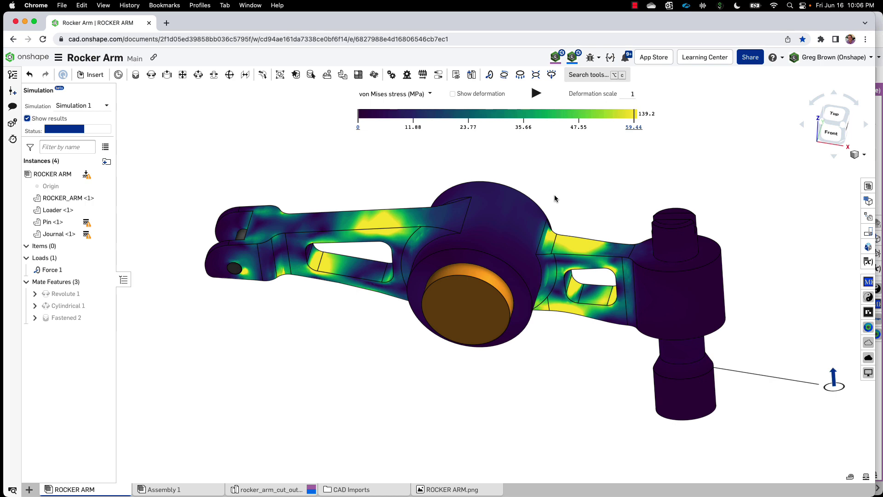
mouse_move(554, 194)
right_down()
mouse_move(572, 138)
mouse_move(563, 195)
mouse_move(576, 187)
mouse_move(567, 197)
mouse_move(562, 183)
mouse_move(552, 196)
right_up()
scroll(557, 198, up, 1)
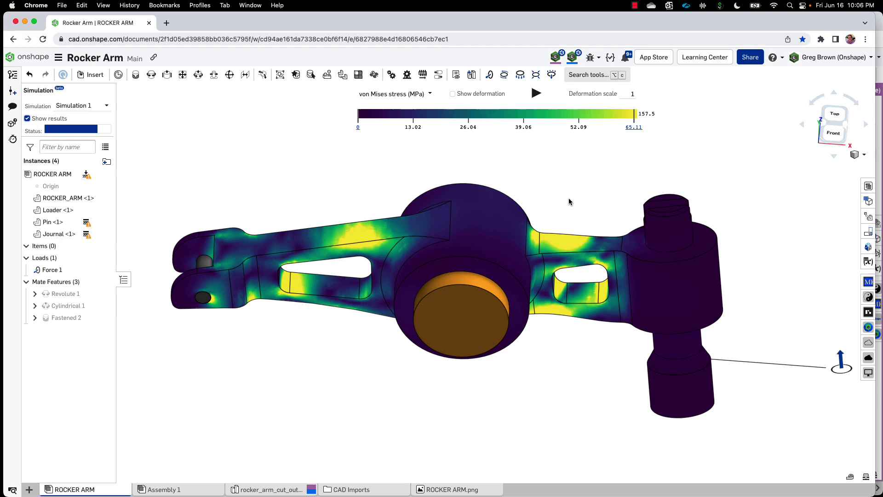
right_drag(568, 202, 568, 138)
Step: Animate the deformation of the rocker arm and plot the Displacement (mm) results
click(536, 94)
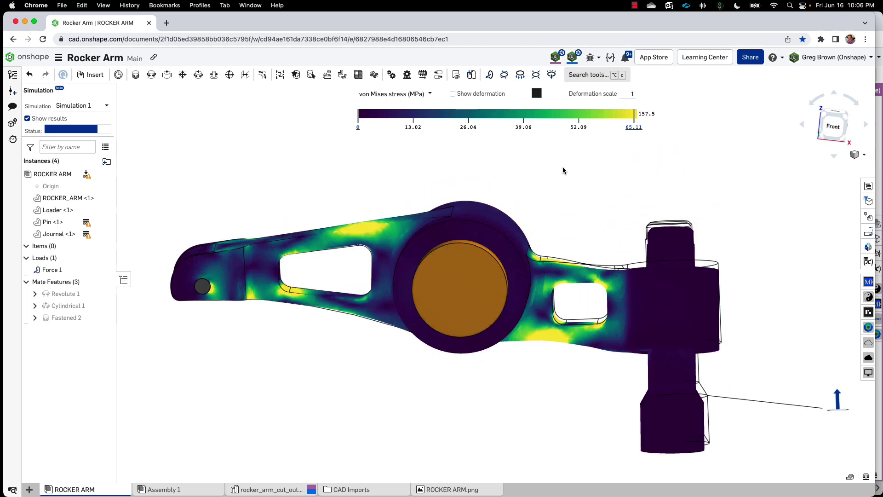
right_drag(555, 196, 548, 215)
click(397, 93)
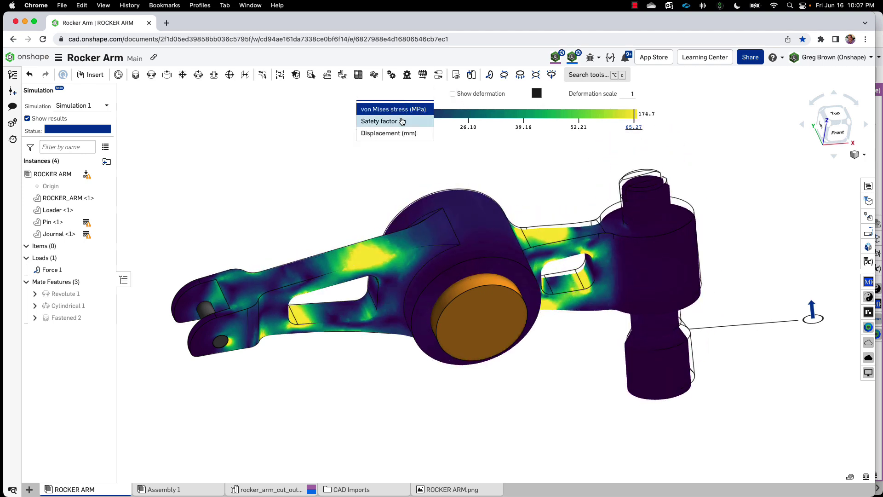
click(391, 132)
right_drag(493, 169, 488, 158)
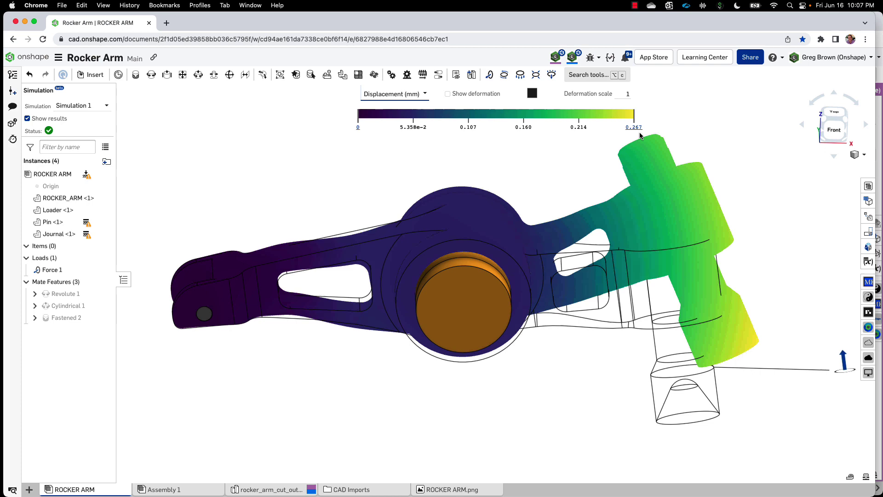
Step: Plot von Mises stress (MPa) again and examine the animated rocker arm from the top and front
click(415, 96)
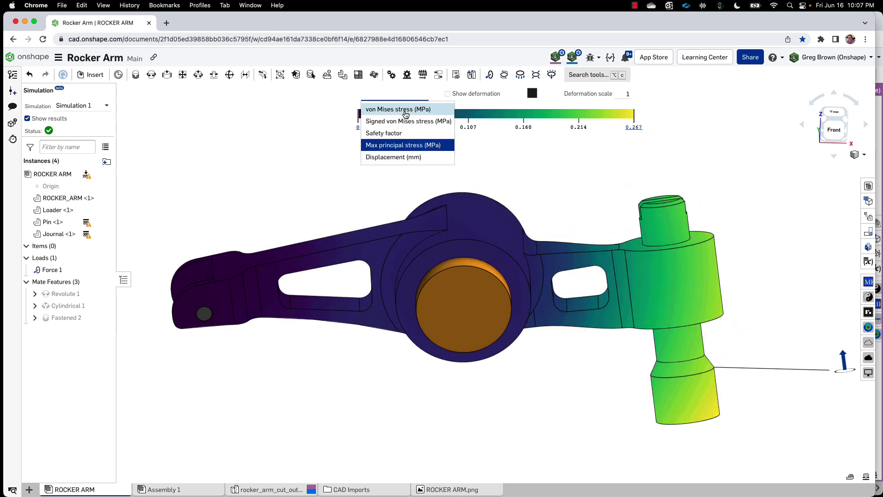
click(405, 113)
right_drag(501, 182, 486, 253)
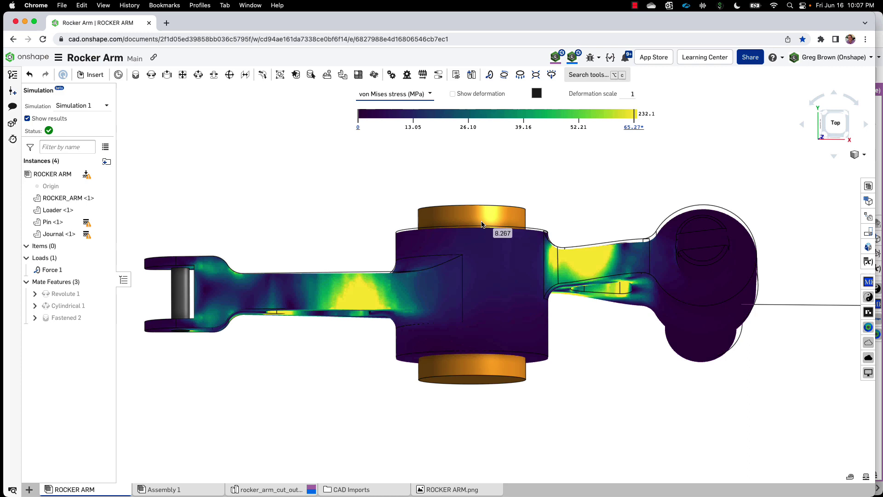
right_drag(482, 224, 478, 228)
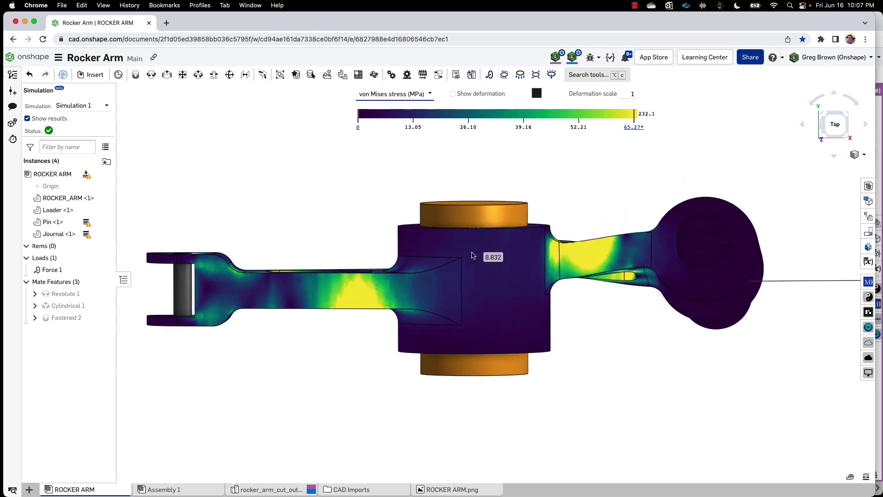
key(shift+1)
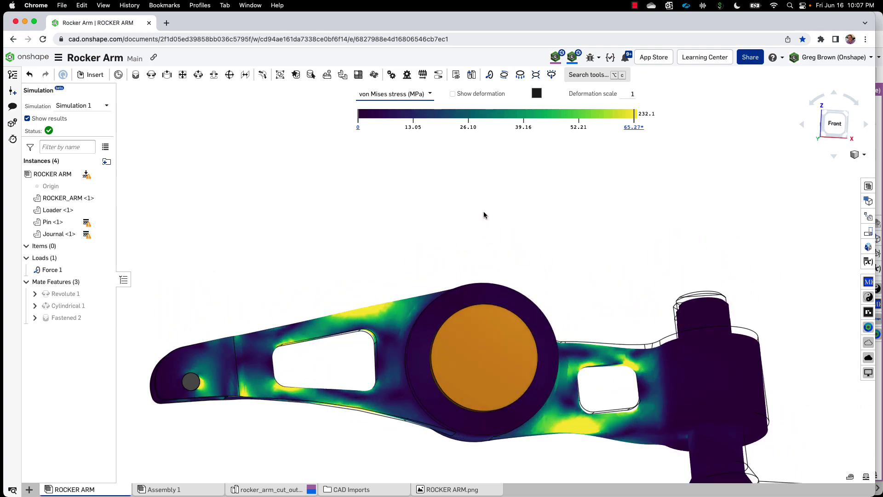
key(shift+5)
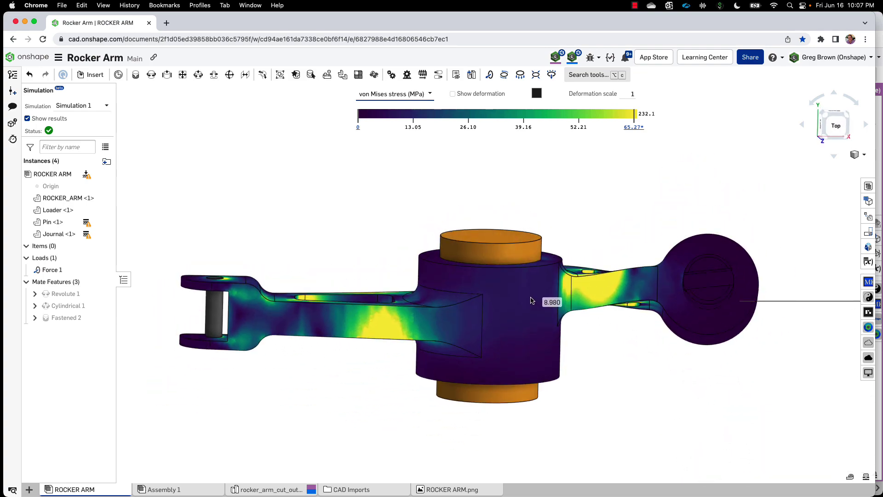
key(shift+1)
right_drag(527, 247, 532, 187)
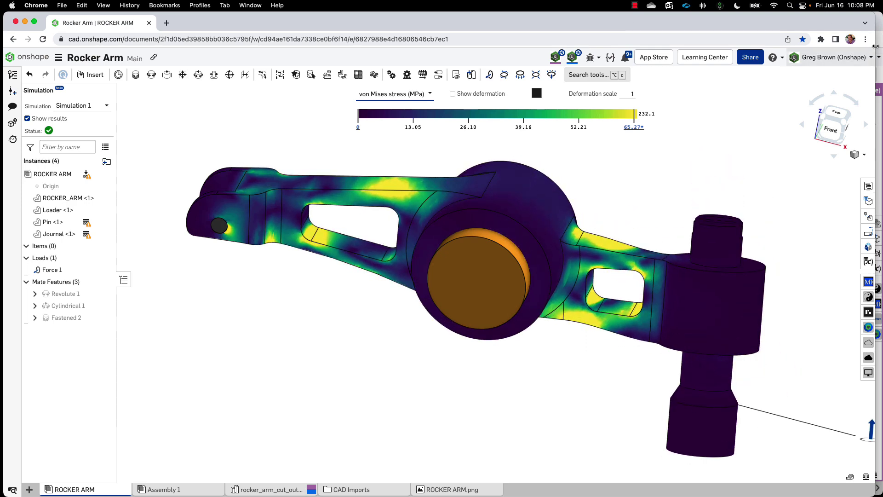
Step: Narrow the assembly window to half the screen beside the second window and fit the simulated model in view
drag(876, 46, 482, 68)
key(f)
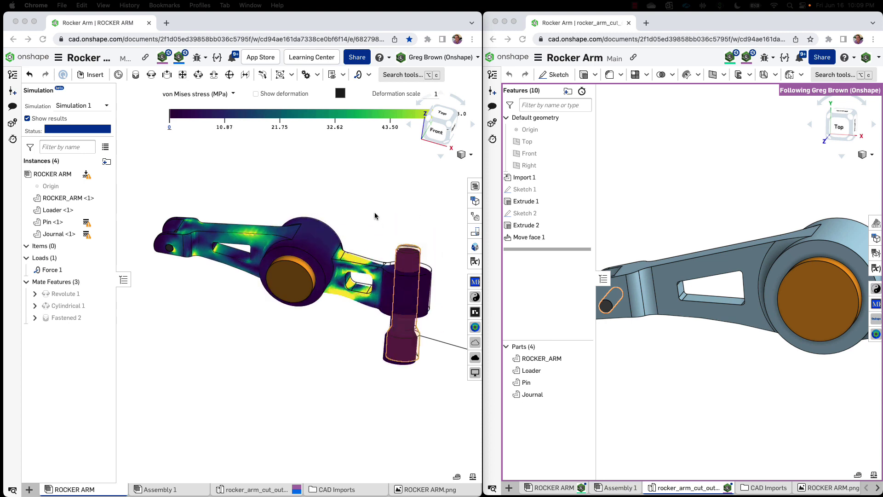
right_drag(374, 217, 392, 217)
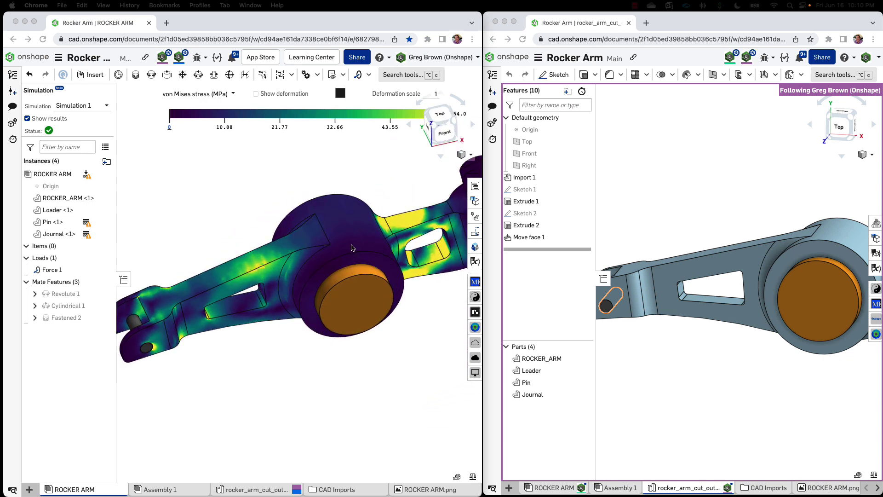
Step: Probe the von Mises stress at the inner corner of the triangular cutout in the rocker arm's long, forked side
right_drag(345, 236, 235, 239)
scroll(235, 239, up, 10)
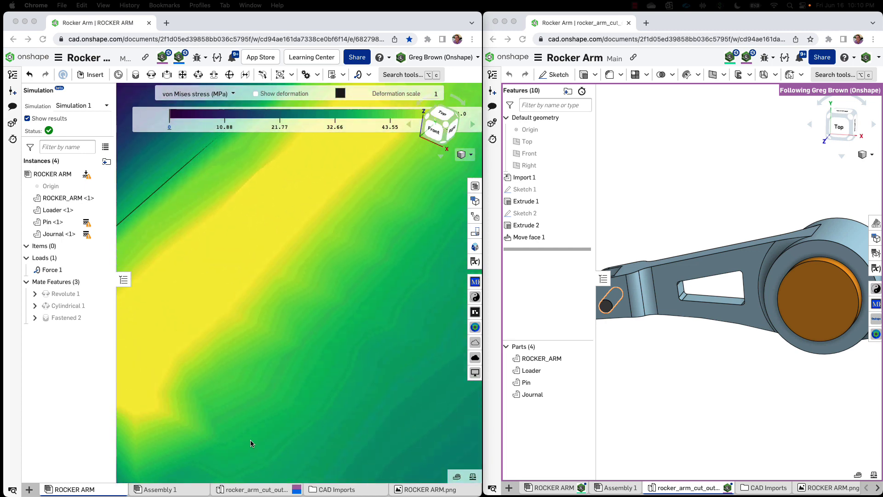
scroll(196, 383, down, 10)
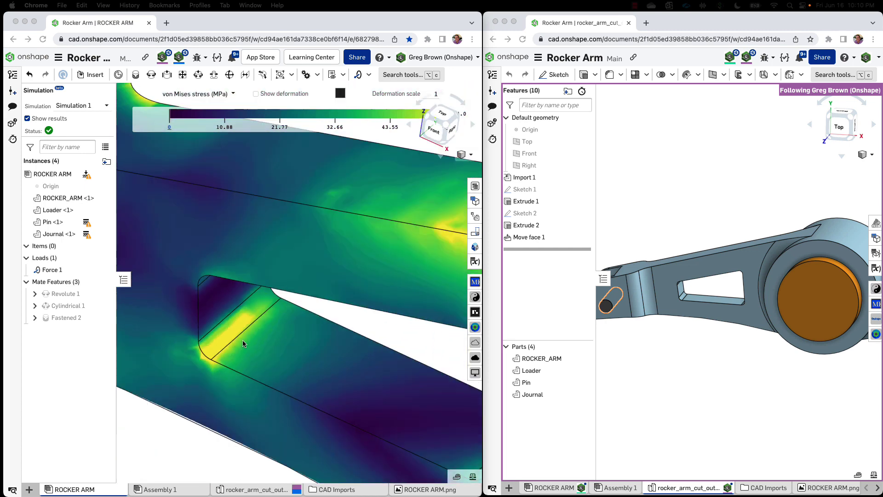
click(206, 375)
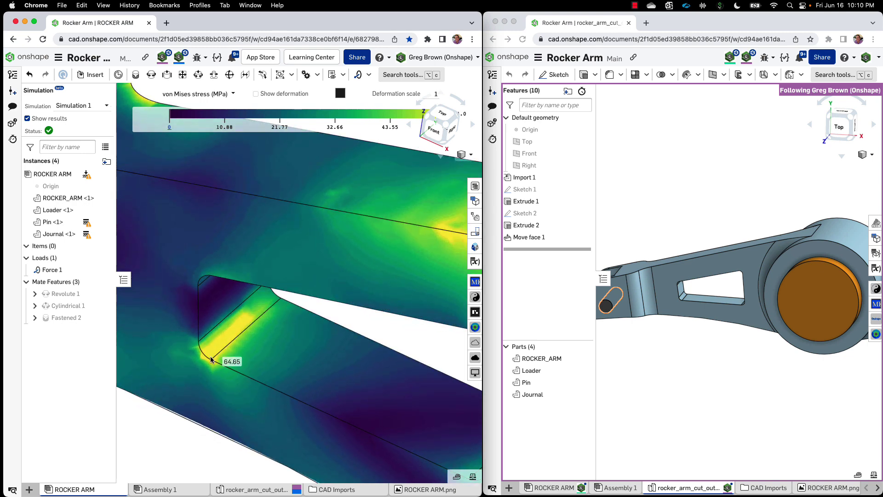
right_drag(209, 358, 208, 354)
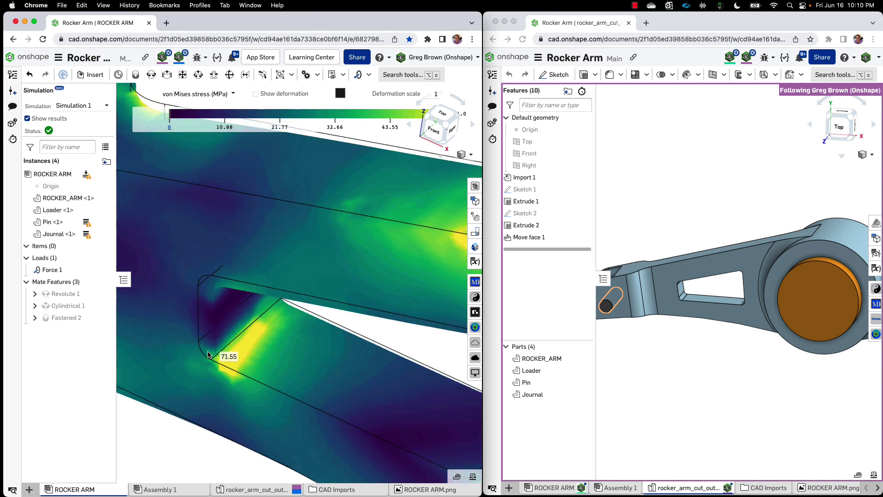
Step: Widen the assembly window to the full screen and examine the von Mises stress across the whole animated rocker arm in isometric and tilted views
drag(482, 79, 881, 91)
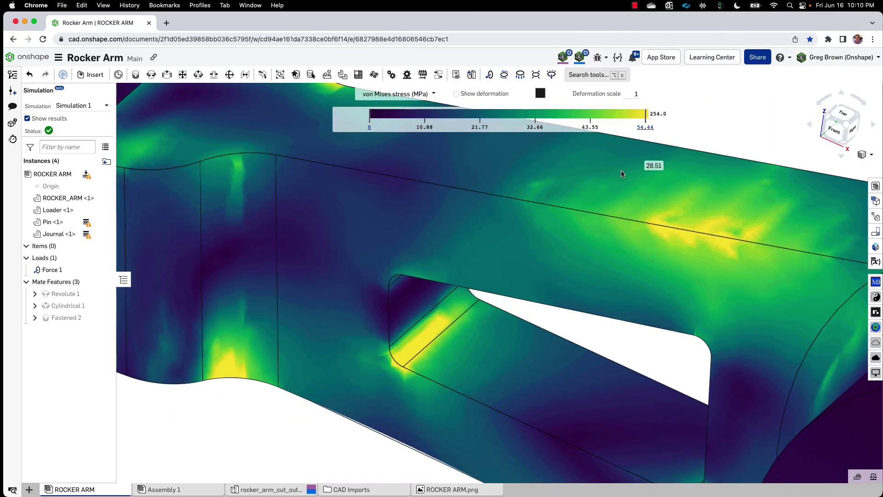
scroll(327, 262, down, 5)
scroll(326, 266, up, 5)
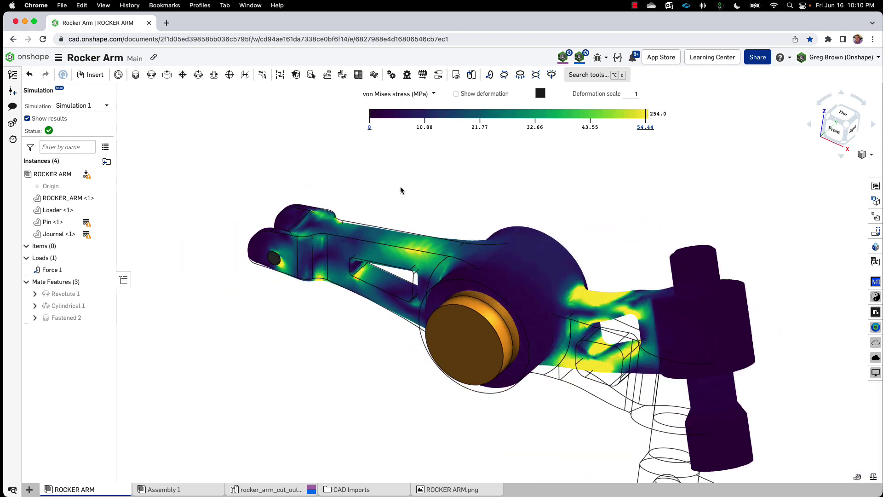
scroll(534, 420, up, 2)
scroll(369, 350, up, 1)
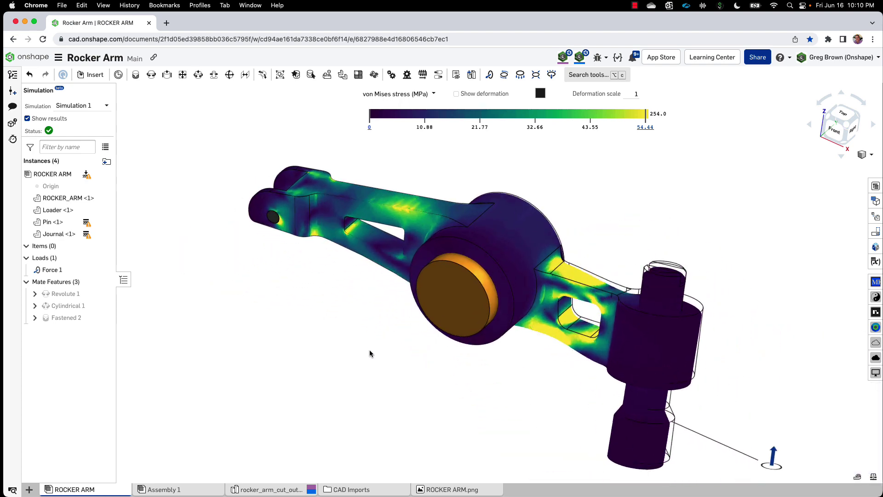
middle_drag(410, 345, 392, 308)
right_drag(392, 307, 415, 293)
key(shift+7)
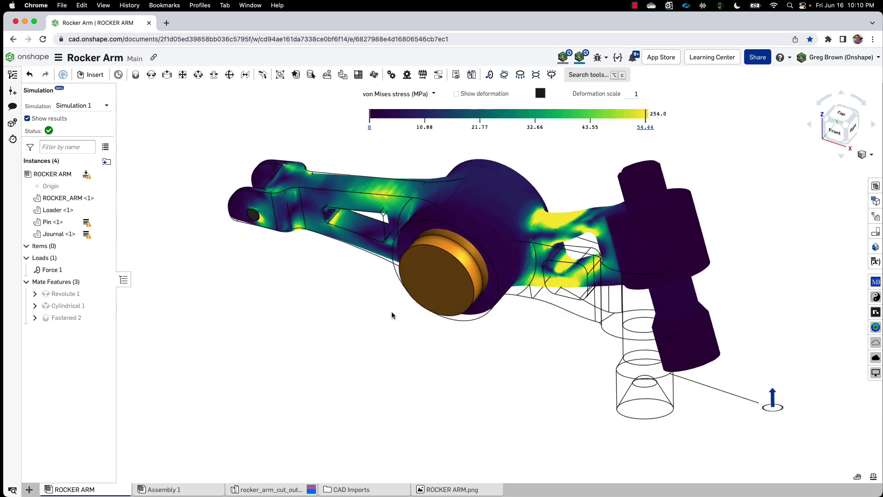
scroll(409, 168, up, 1)
mouse_move(410, 171)
right_down()
mouse_move(440, 207)
mouse_move(425, 219)
mouse_move(421, 160)
mouse_move(429, 186)
mouse_move(418, 170)
mouse_move(424, 178)
right_up()
scroll(368, 216, up, 1)
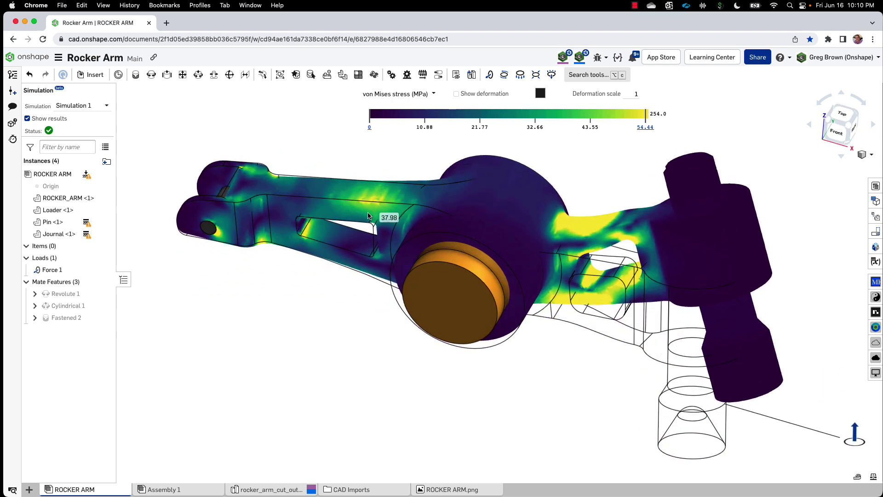